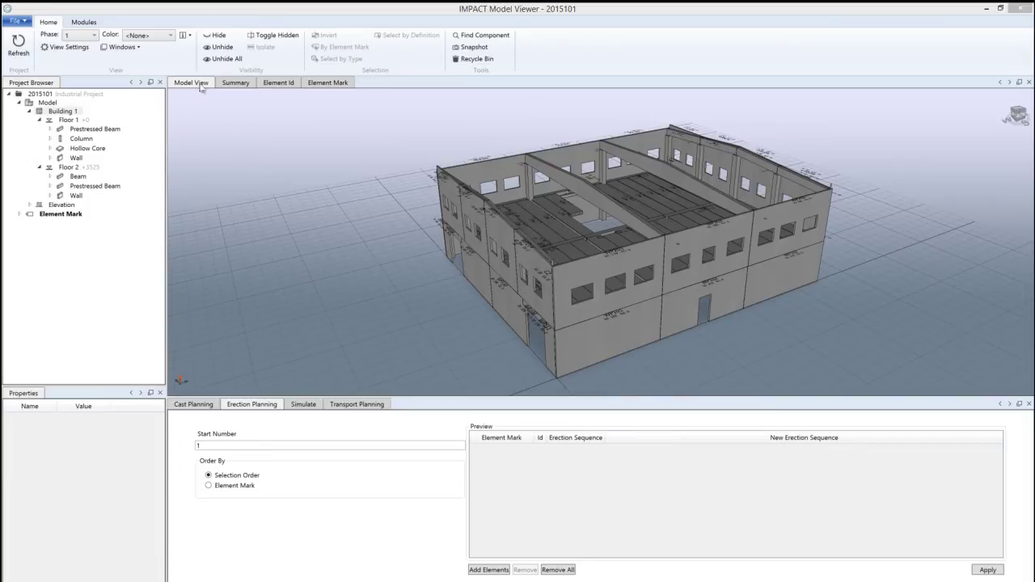
Colour the model by Erection and filter the view to Floor 1's columns
{"action": "middle_click_drag", "start_coordinate": [943, 265], "coordinate": [571, 303]}
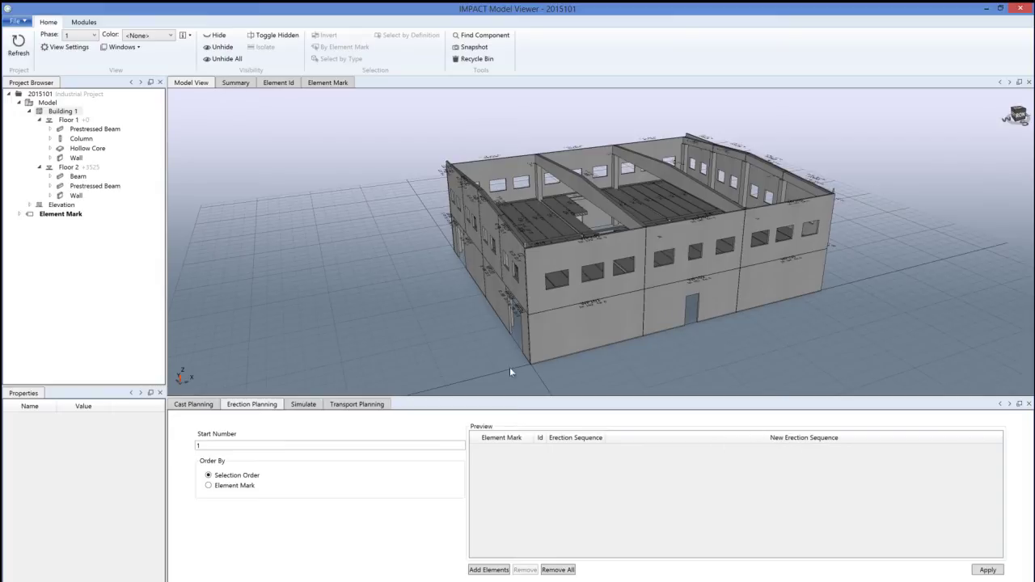
{"action": "left_click", "coordinate": [171, 37]}
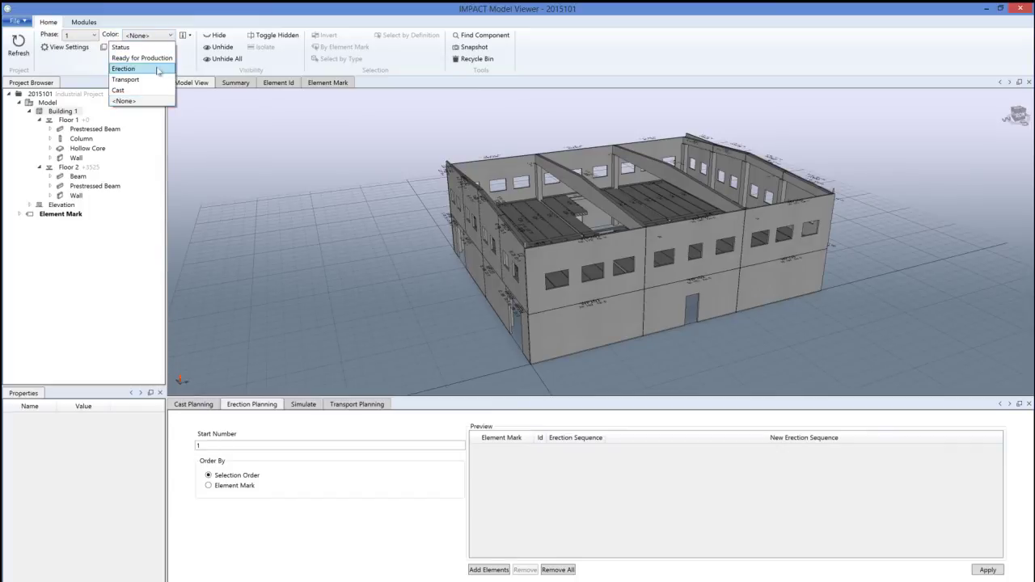
{"action": "left_click", "coordinate": [124, 69]}
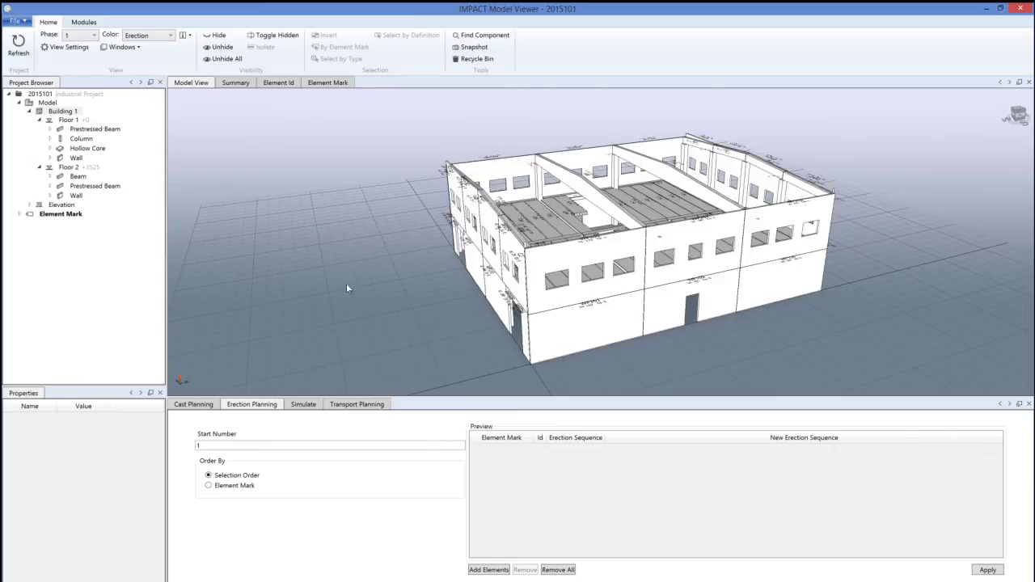
{"action": "middle_click_drag", "start_coordinate": [406, 301], "coordinate": [413, 308]}
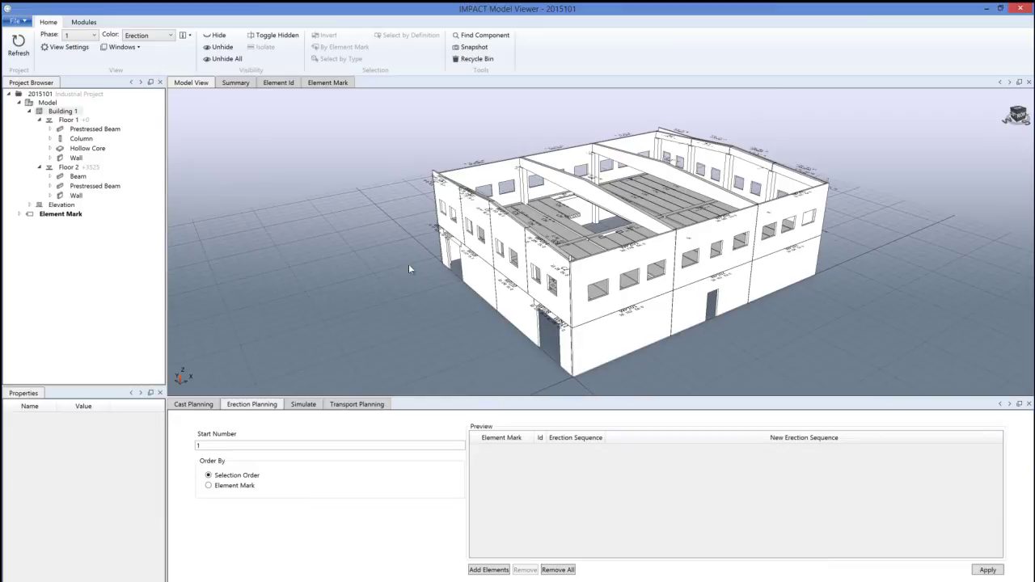
{"action": "left_click", "coordinate": [80, 121]}
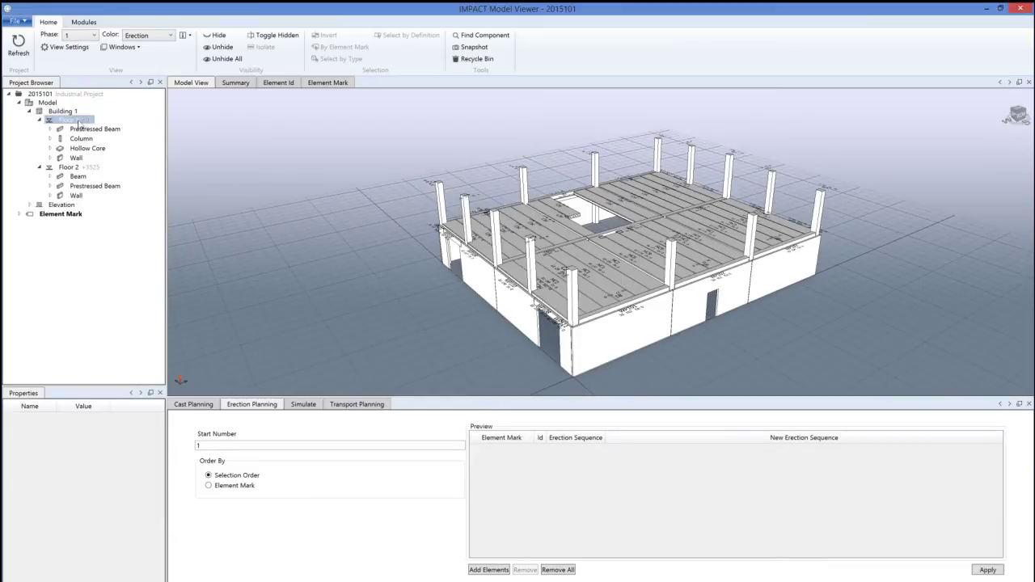
{"action": "left_click", "coordinate": [80, 139]}
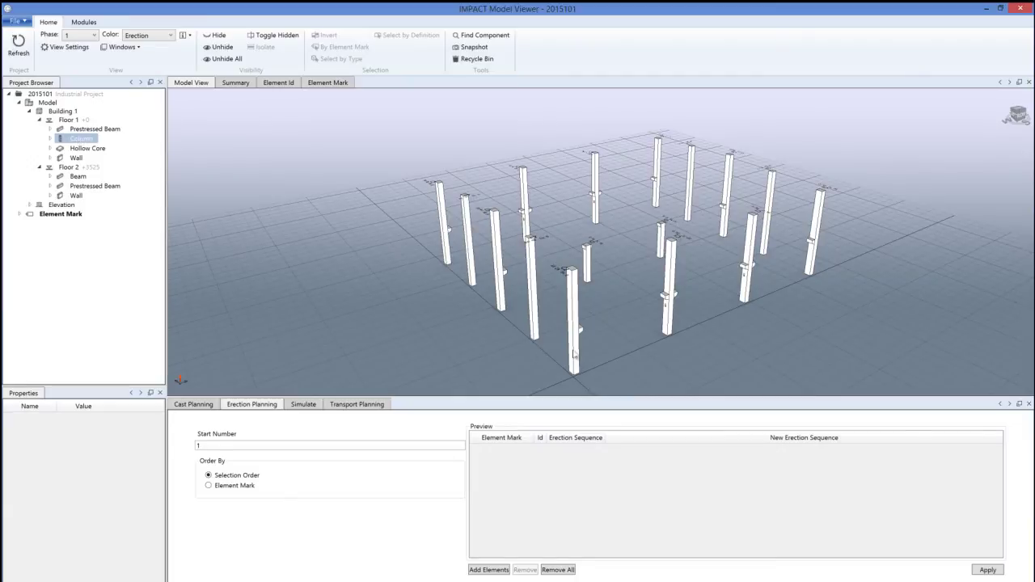
Pick all 16 first-floor columns one after another in erection order, front column first
{"action": "left_click", "coordinate": [576, 356]}
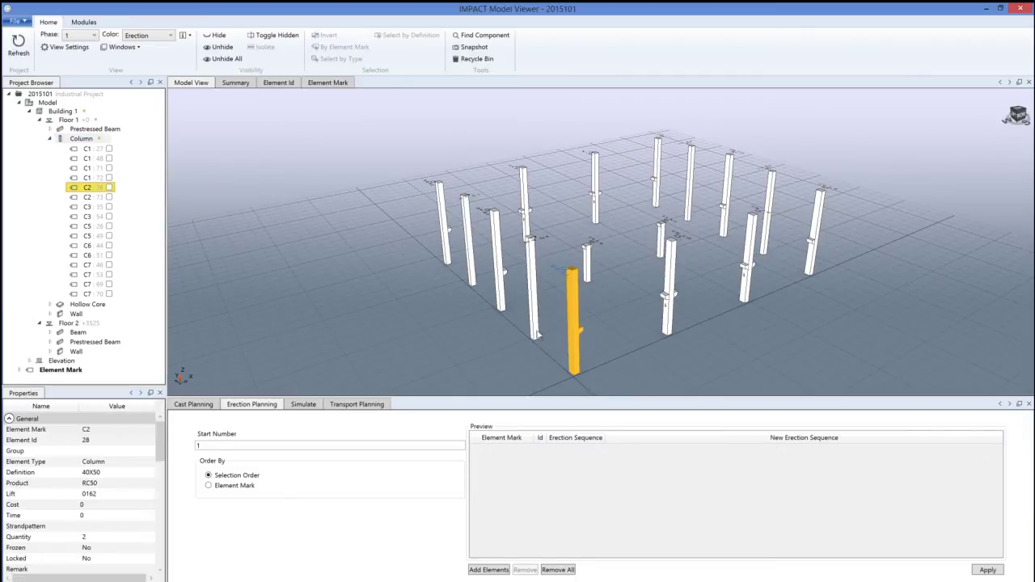
{"action": "left_click", "coordinate": [536, 332], "text": "ctrl"}
{"action": "left_click", "coordinate": [501, 288], "text": "ctrl"}
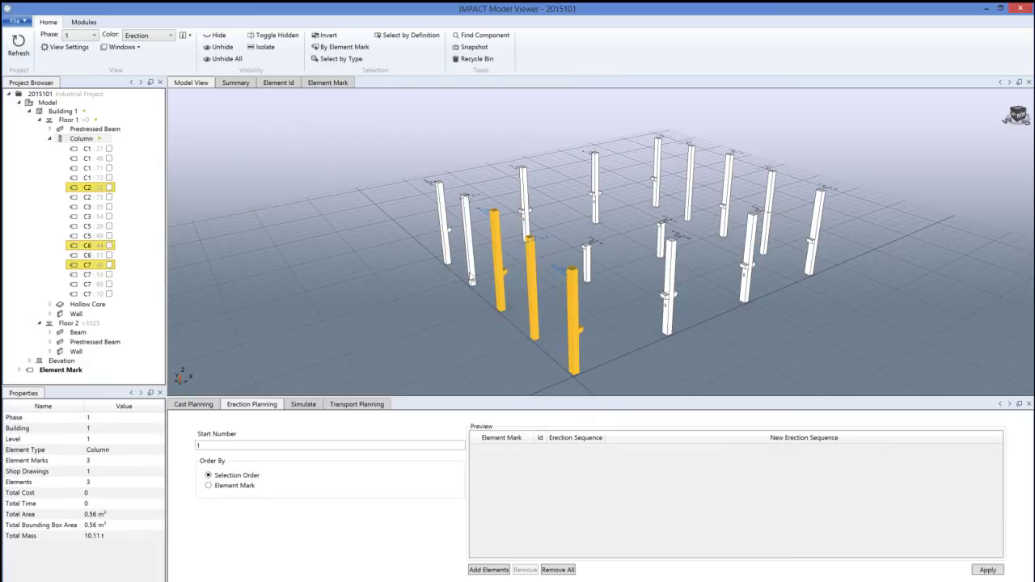
{"action": "left_click", "coordinate": [466, 257], "text": "ctrl"}
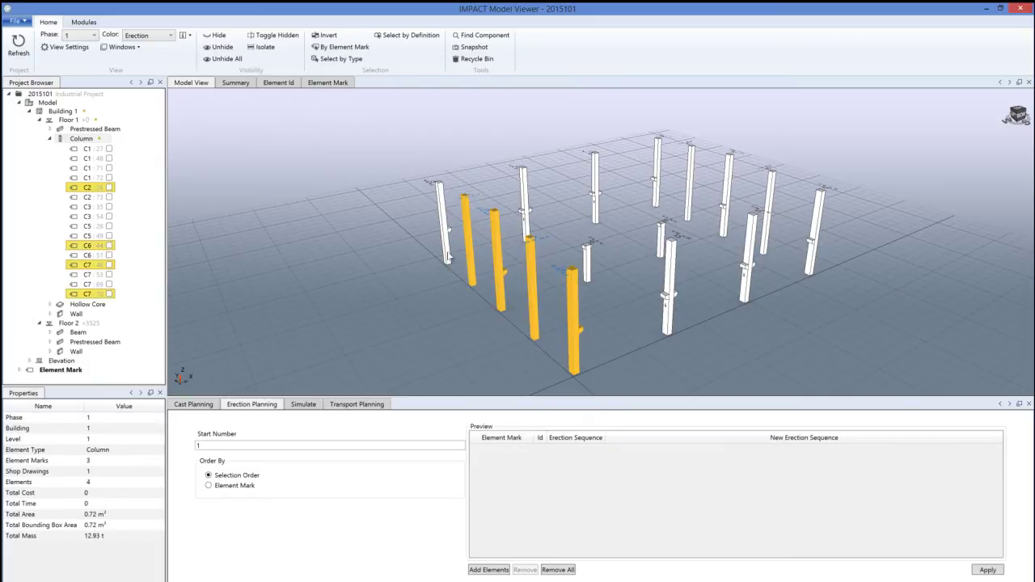
{"action": "left_click", "coordinate": [447, 256], "text": "ctrl"}
{"action": "left_click", "coordinate": [670, 296], "text": "ctrl"}
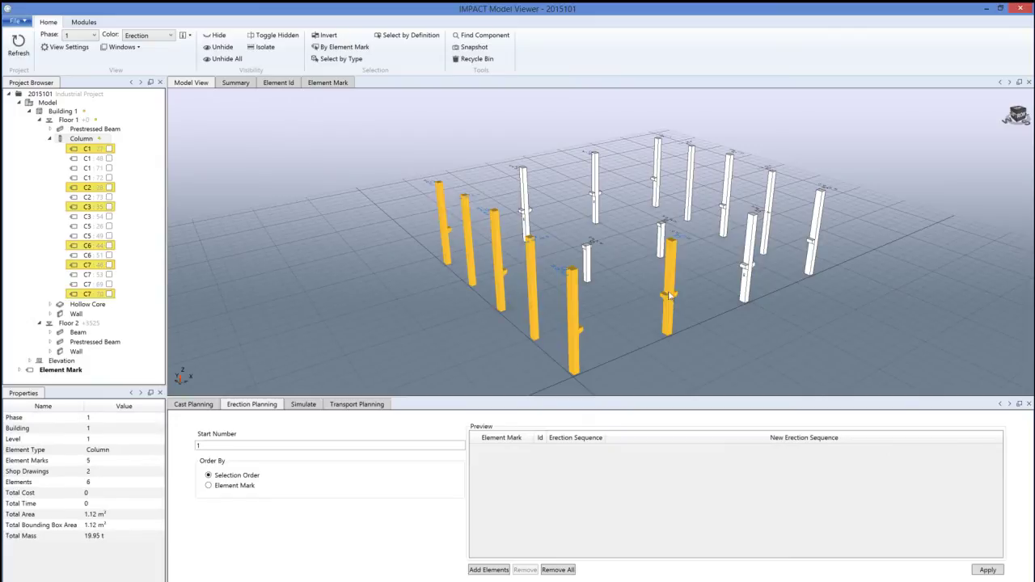
{"action": "left_click", "coordinate": [589, 265], "text": "ctrl"}
{"action": "left_click", "coordinate": [528, 212], "text": "ctrl"}
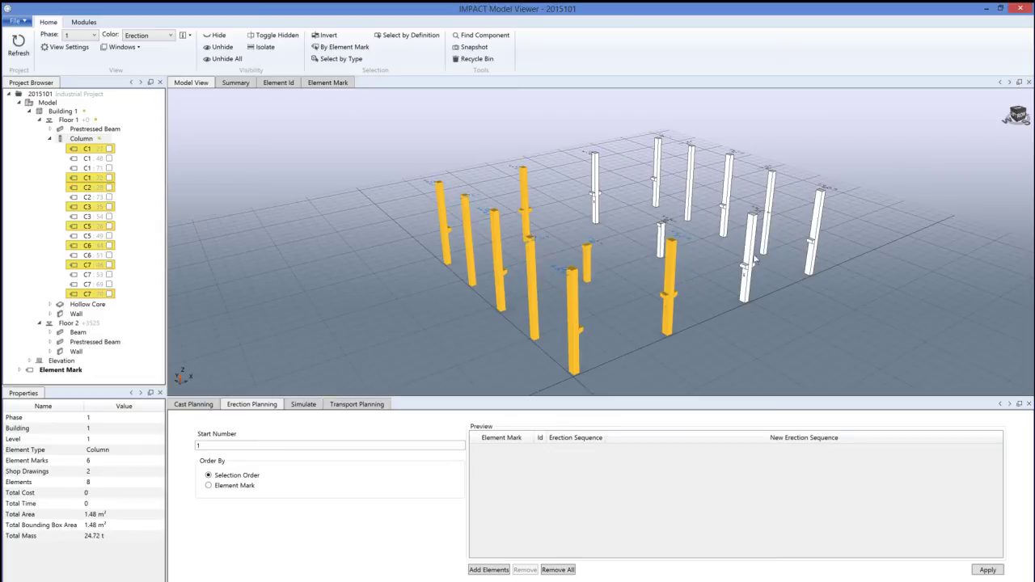
{"action": "left_click", "coordinate": [745, 274], "text": "ctrl"}
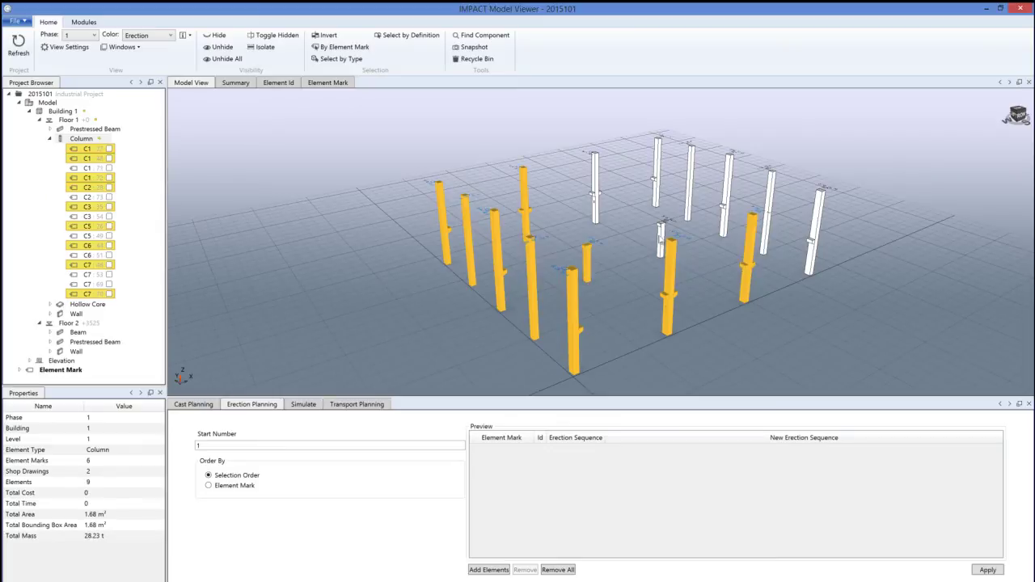
{"action": "left_click", "coordinate": [662, 239], "text": "ctrl"}
{"action": "left_click", "coordinate": [594, 190], "text": "ctrl"}
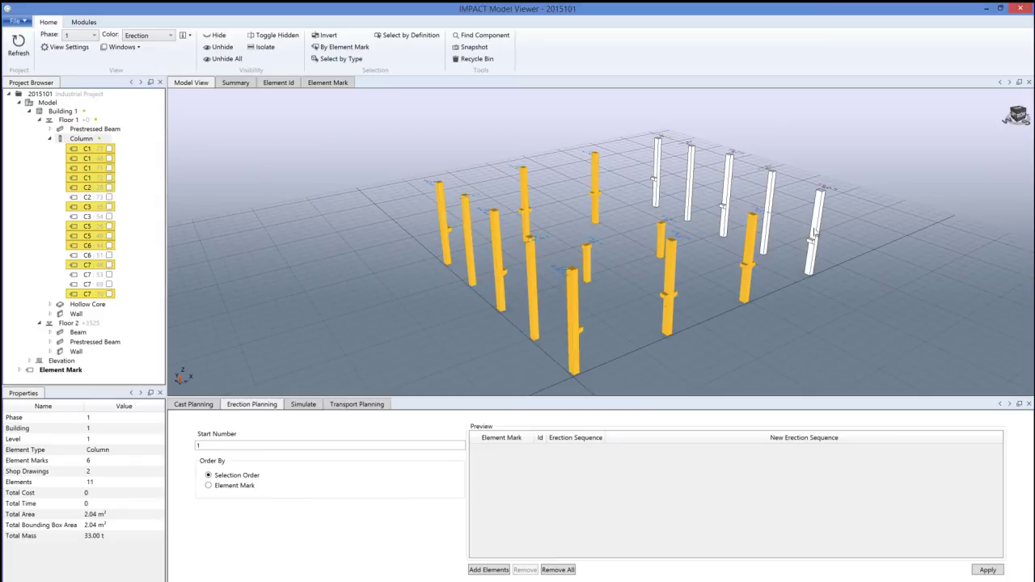
{"action": "left_click", "coordinate": [816, 233], "text": "ctrl"}
{"action": "left_click", "coordinate": [770, 232], "text": "ctrl"}
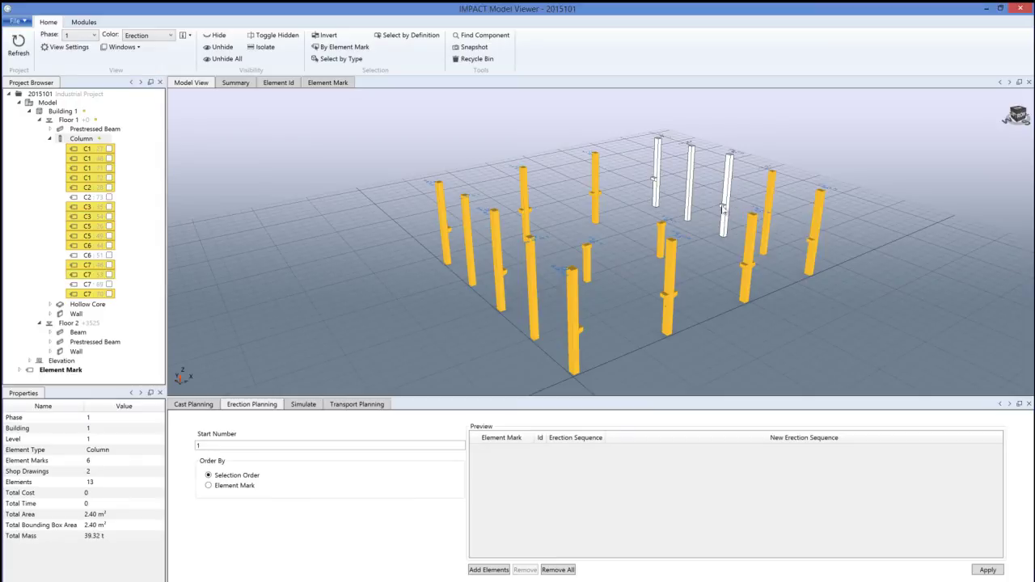
{"action": "left_click", "coordinate": [725, 207], "text": "ctrl"}
{"action": "left_click", "coordinate": [690, 199], "text": "ctrl"}
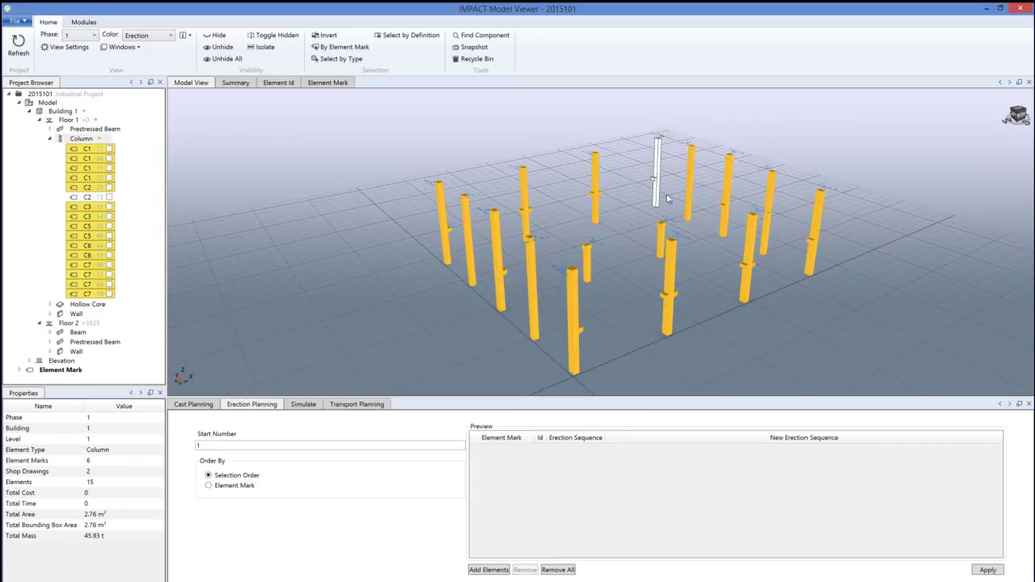
{"action": "left_click", "coordinate": [658, 194], "text": "ctrl"}
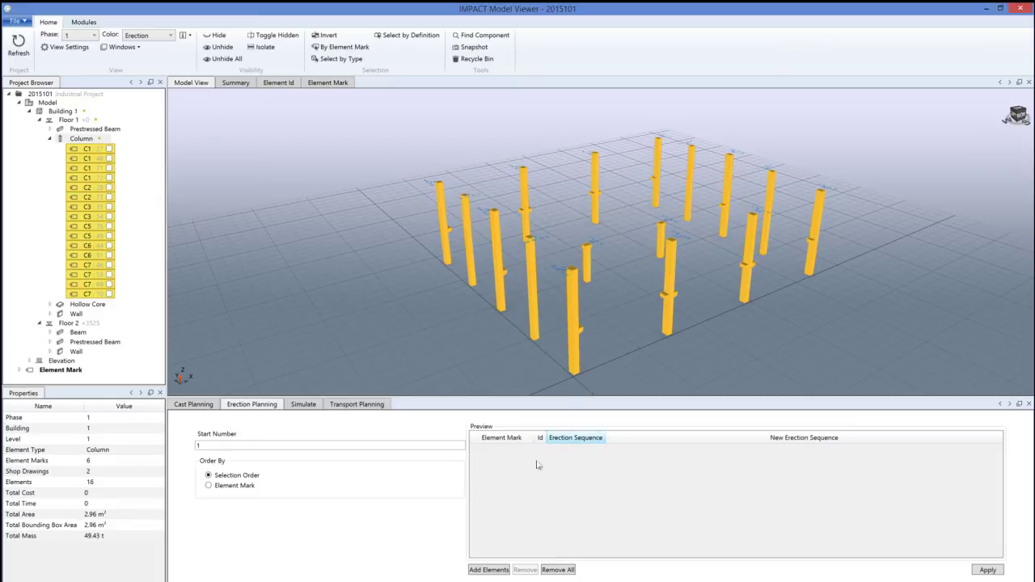
Add the 16 selected columns to the erection preview, apply the new sequence, and deselect
{"action": "left_click", "coordinate": [489, 571]}
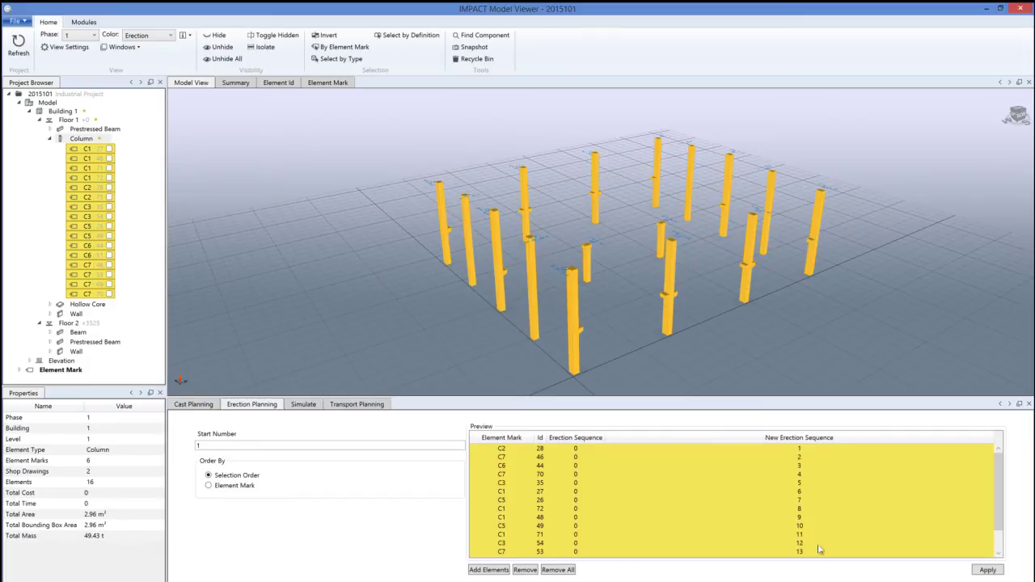
{"action": "left_click", "coordinate": [988, 570]}
{"action": "left_click", "coordinate": [774, 356]}
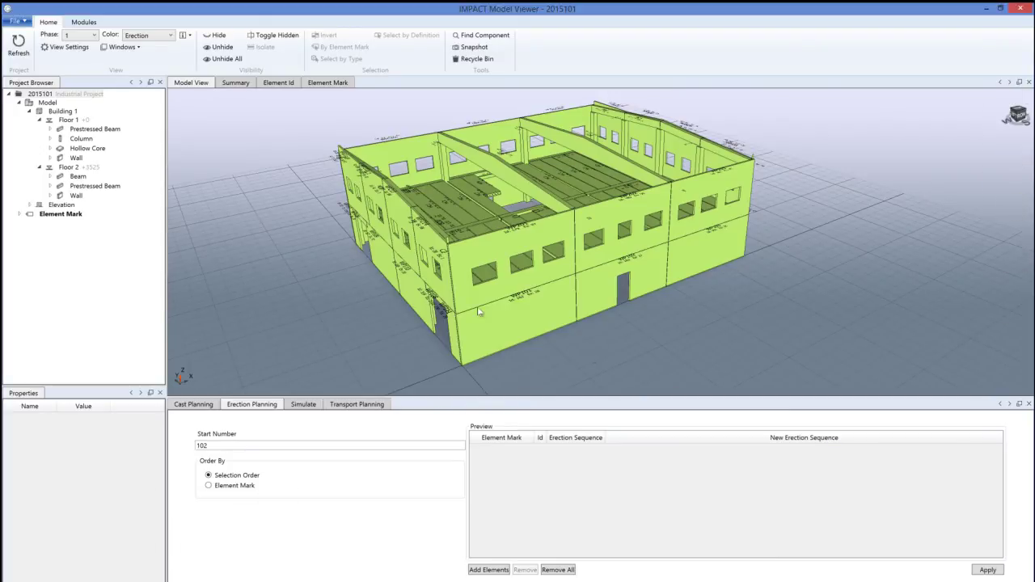
Zoom in to read wall WP101's Es label, then bring up the Simulate panel
{"action": "scroll", "coordinate": [484, 314], "scroll_direction": "up", "scroll_amount": 5}
{"action": "scroll", "coordinate": [487, 320], "scroll_direction": "up", "scroll_amount": 2}
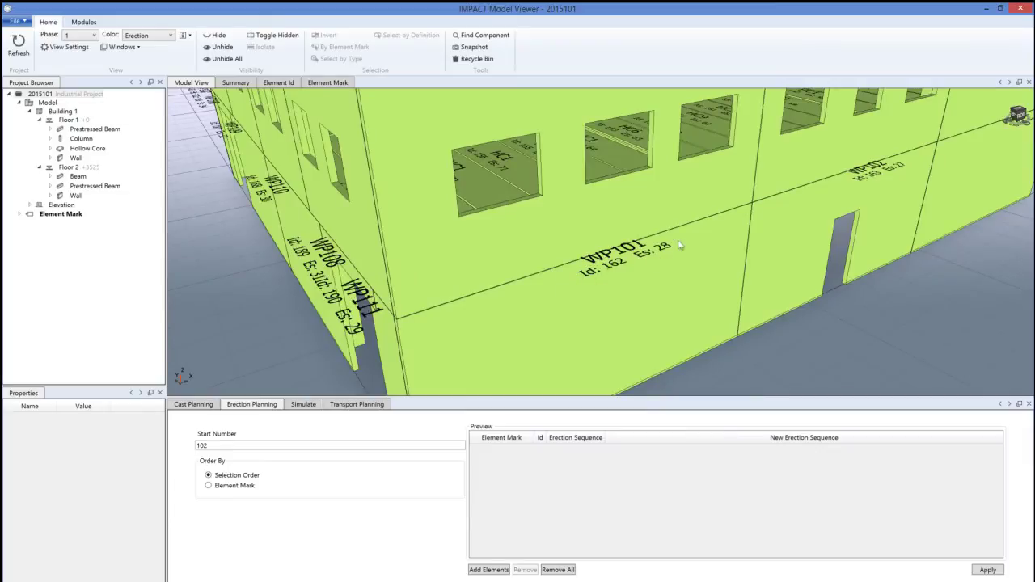
{"action": "scroll", "coordinate": [728, 356], "scroll_direction": "down", "scroll_amount": 3}
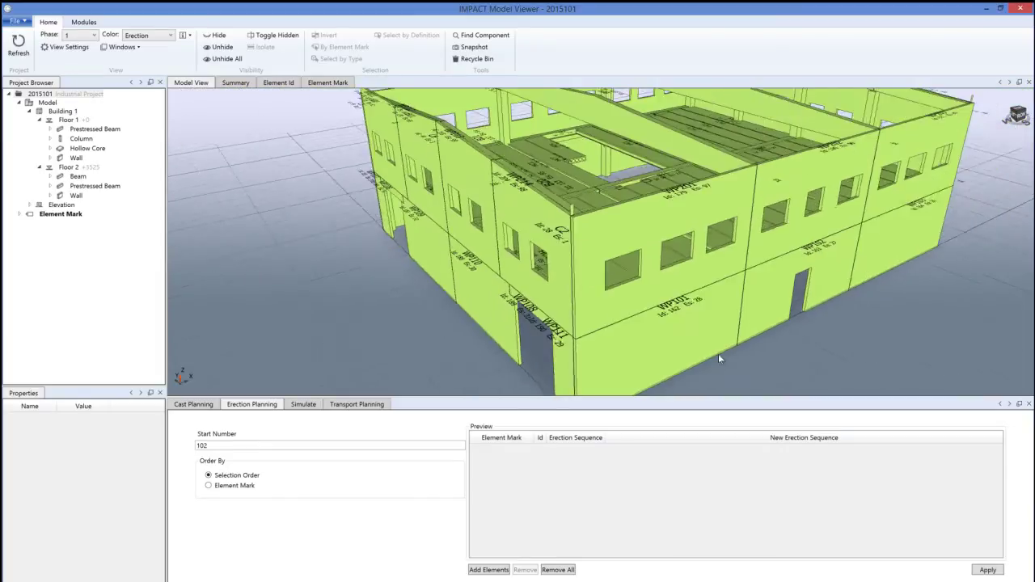
{"action": "scroll", "coordinate": [520, 297], "scroll_direction": "down", "scroll_amount": 3}
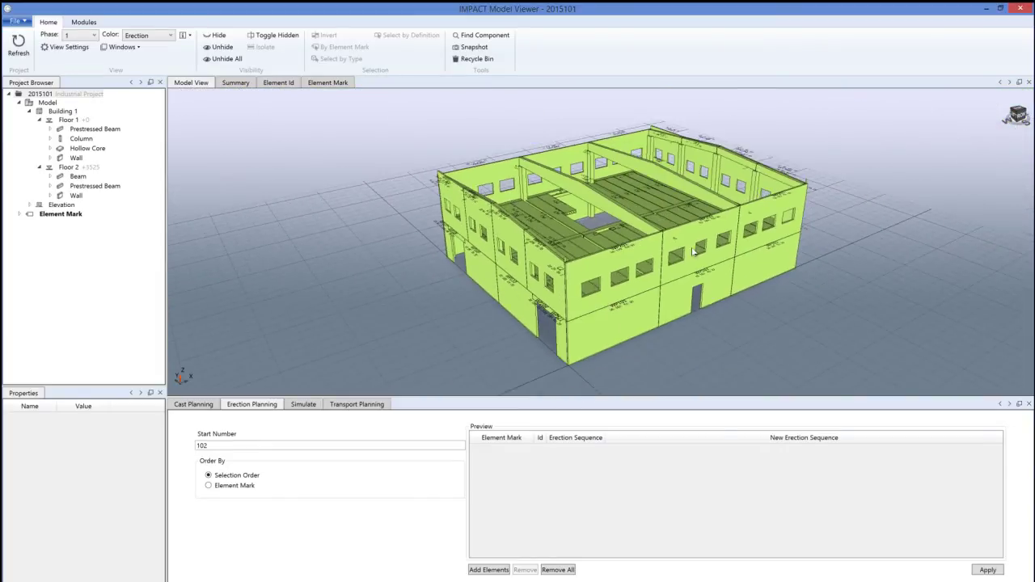
{"action": "scroll", "coordinate": [701, 249], "scroll_direction": "up", "scroll_amount": 1}
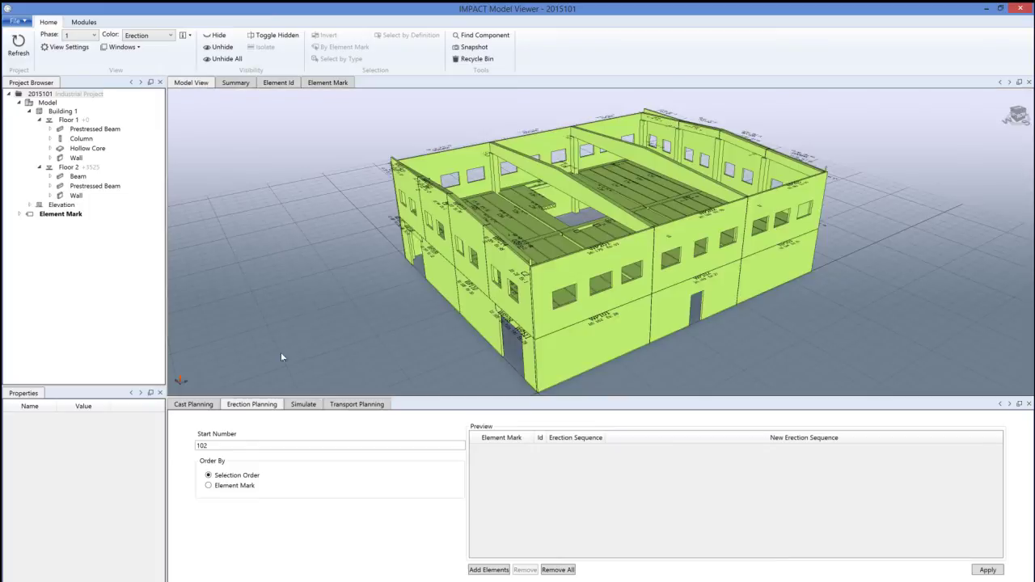
{"action": "left_click", "coordinate": [304, 405]}
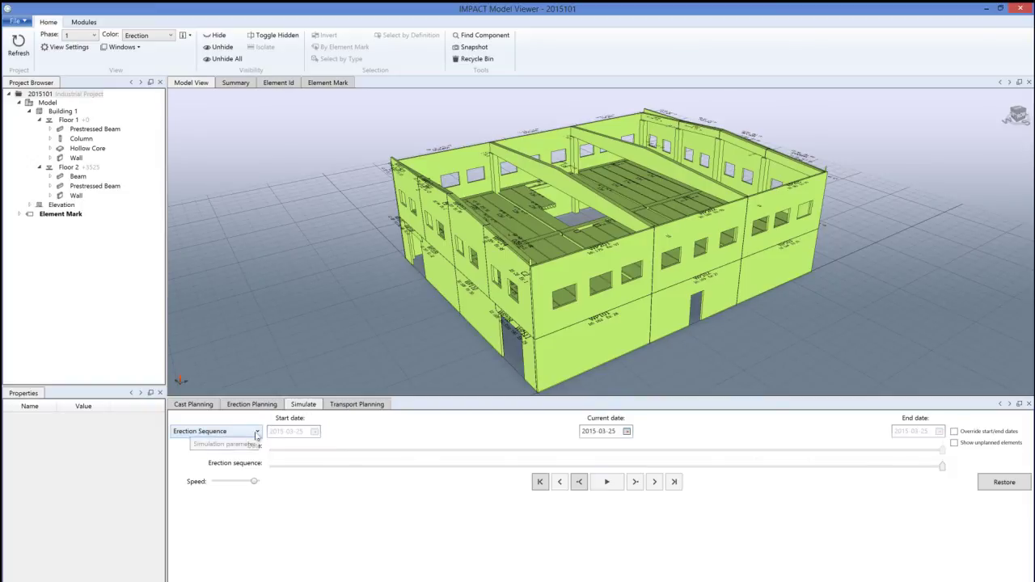
Keep Erection Sequence as the simulation parameter, rewind the slider to the start, and play it
{"action": "left_click", "coordinate": [257, 433]}
{"action": "left_click", "coordinate": [257, 434]}
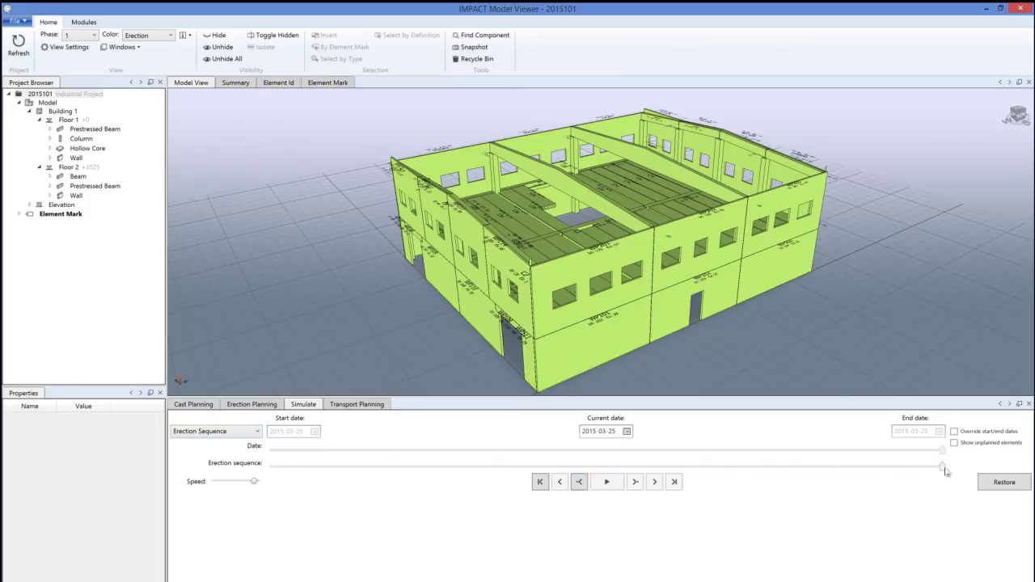
{"action": "left_click_drag", "start_coordinate": [943, 468], "coordinate": [255, 479]}
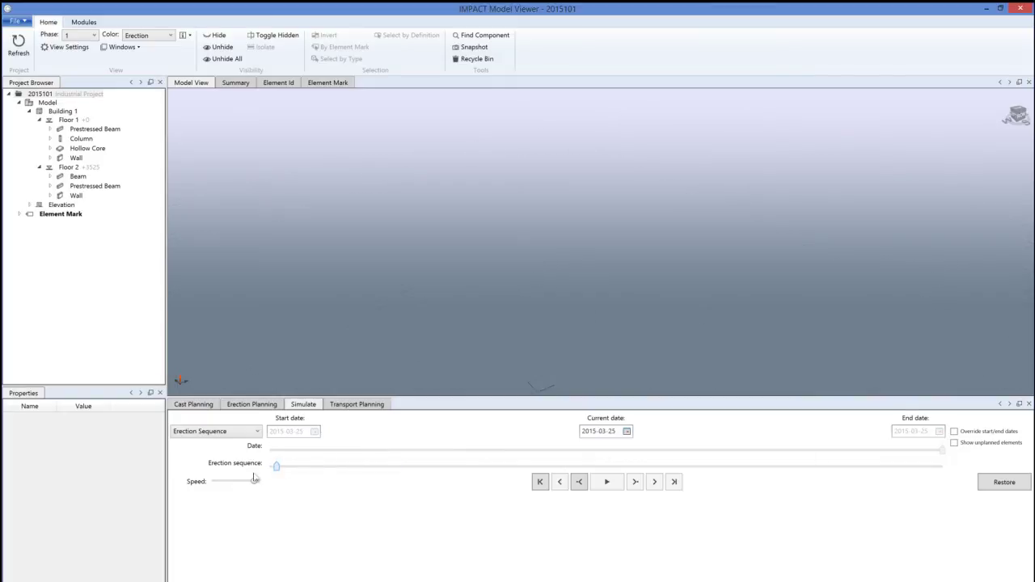
{"action": "left_click", "coordinate": [607, 481]}
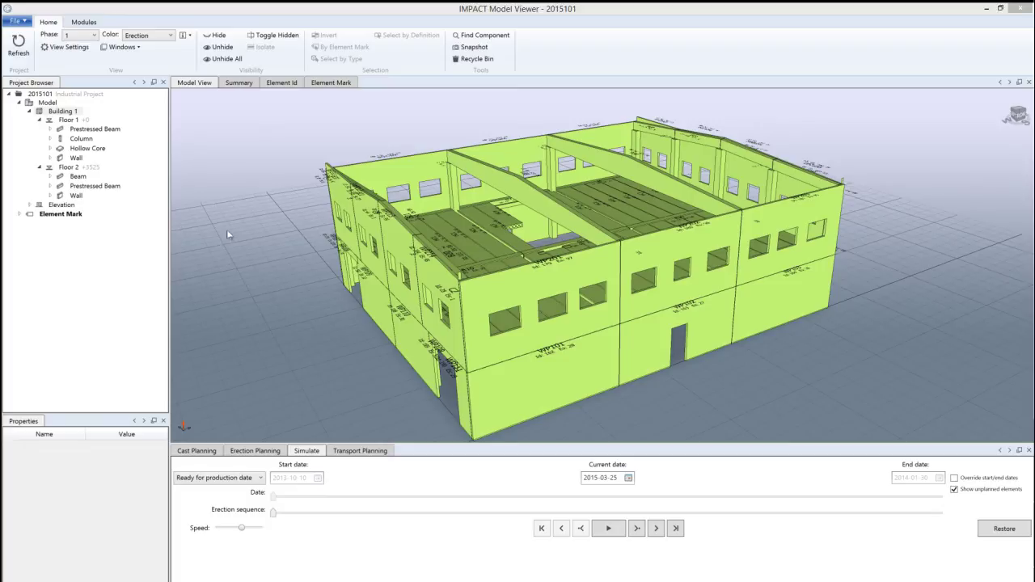
Show the Element Id table, move Element Type after Division, and scroll to the planning dates
{"action": "left_click", "coordinate": [283, 84]}
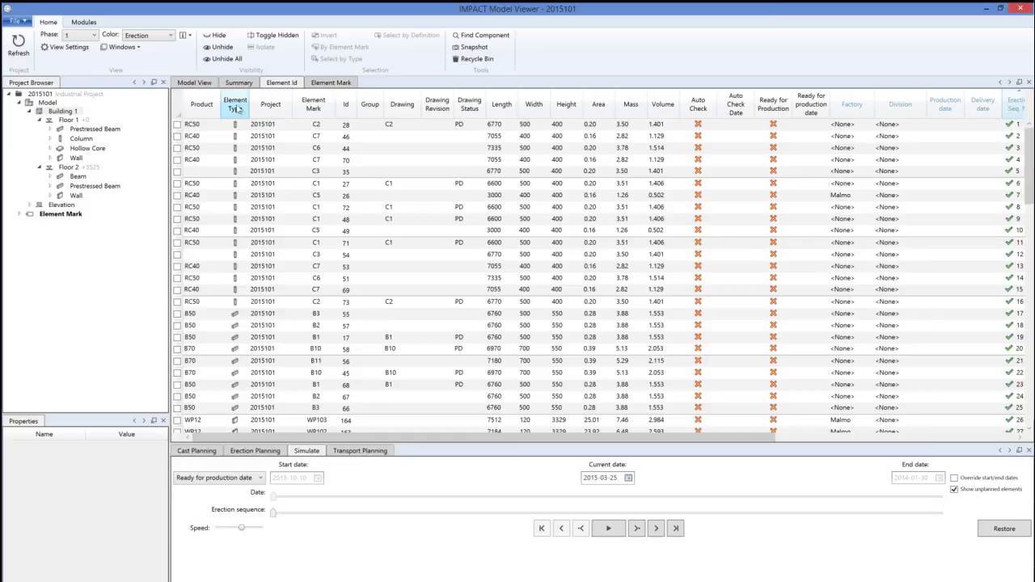
{"action": "left_click_drag", "start_coordinate": [235, 109], "coordinate": [924, 106]}
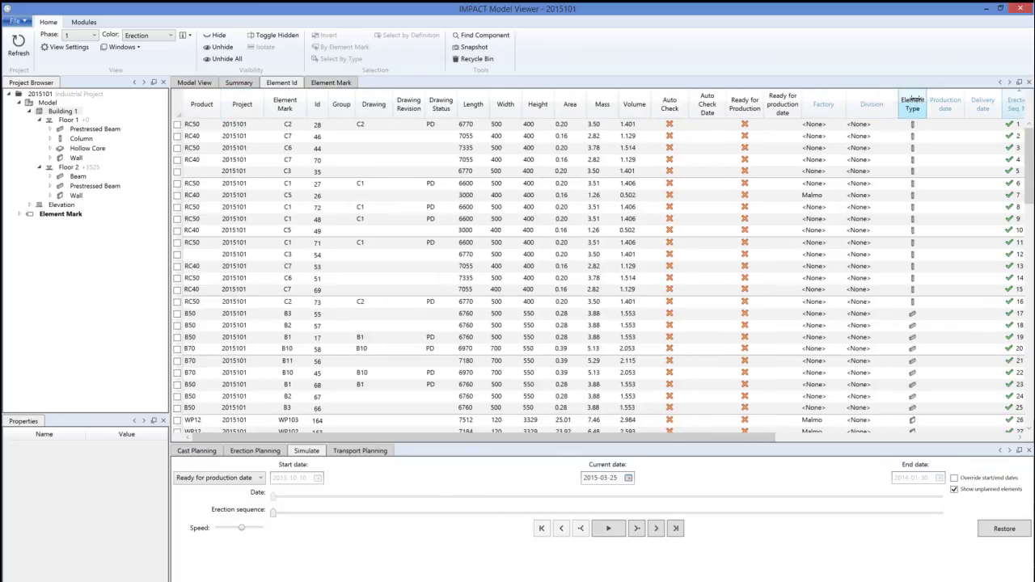
{"action": "left_click_drag", "start_coordinate": [815, 437], "coordinate": [1009, 440]}
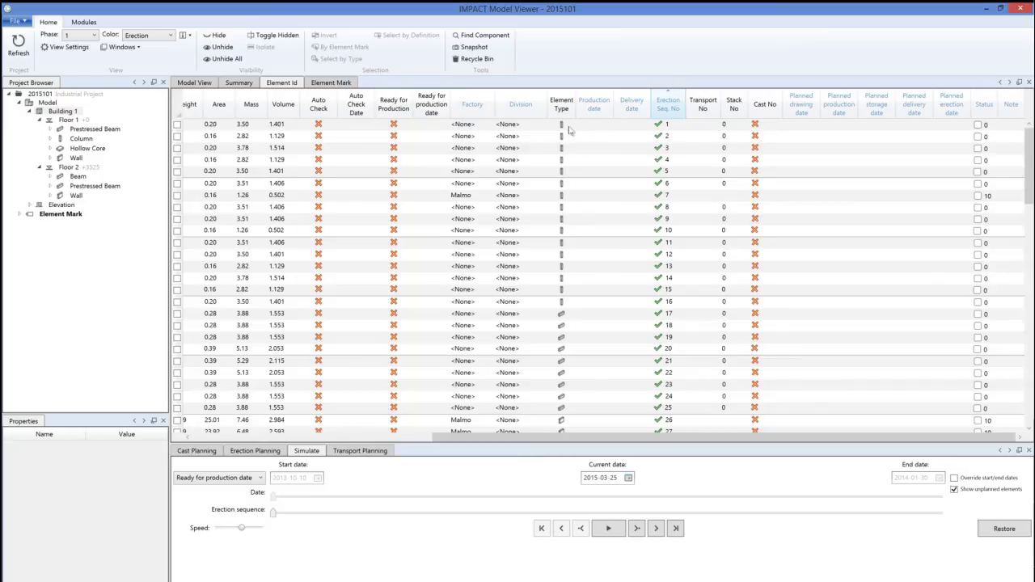
{"action": "scroll", "coordinate": [570, 336], "scroll_direction": "down", "scroll_amount": 3}
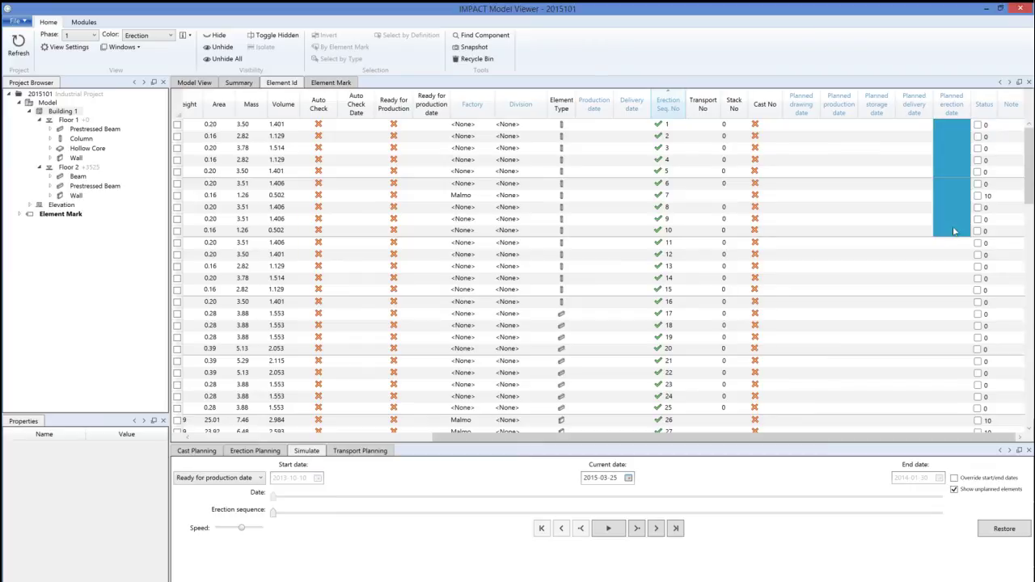
Set planned erection date 2015-06-01 on rows 1–10 and 2015-06-02 on rows 11–20, saving each
{"action": "right_click", "coordinate": [954, 184]}
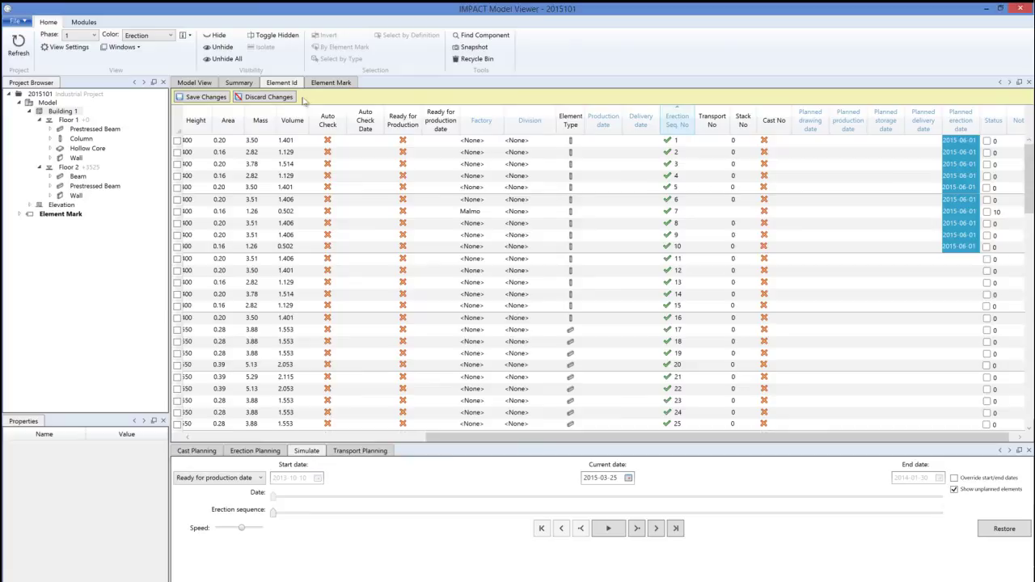
{"action": "left_click", "coordinate": [204, 98]}
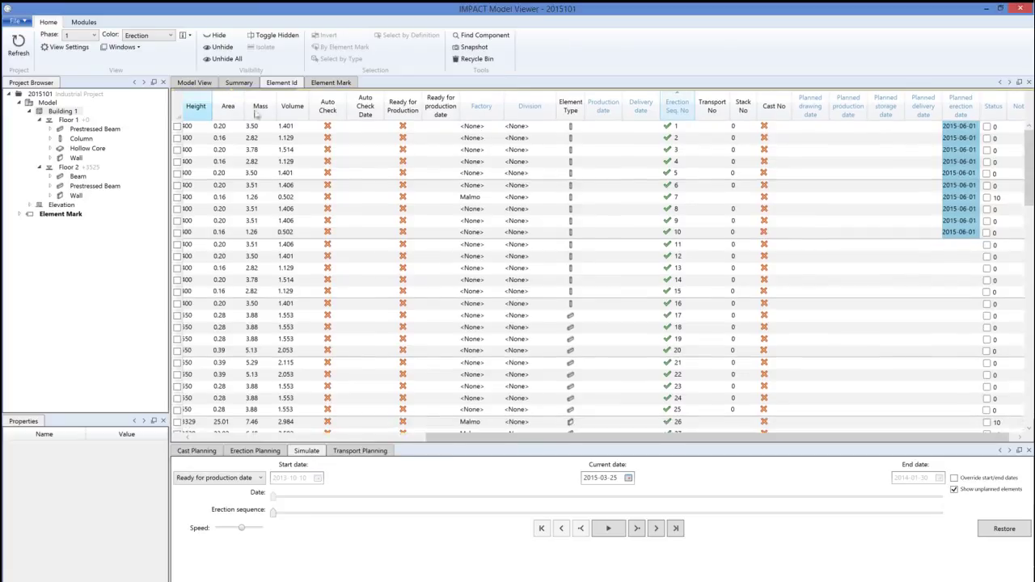
{"action": "left_click", "coordinate": [965, 244]}
{"action": "left_click_drag", "start_coordinate": [966, 247], "coordinate": [964, 352]}
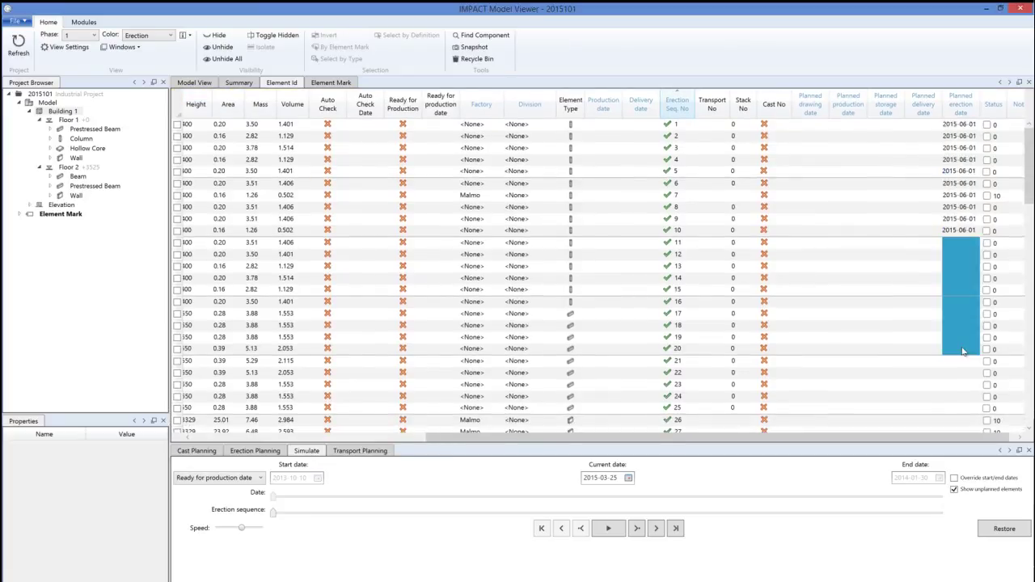
{"action": "right_click", "coordinate": [964, 335]}
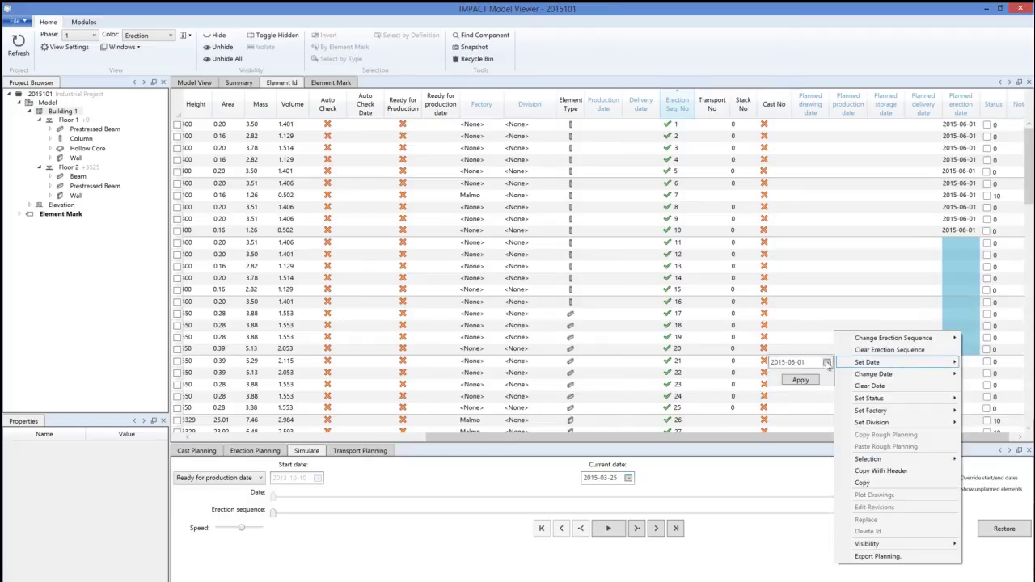
{"action": "left_click", "coordinate": [827, 362]}
{"action": "left_click", "coordinate": [751, 412]}
{"action": "left_click", "coordinate": [801, 380]}
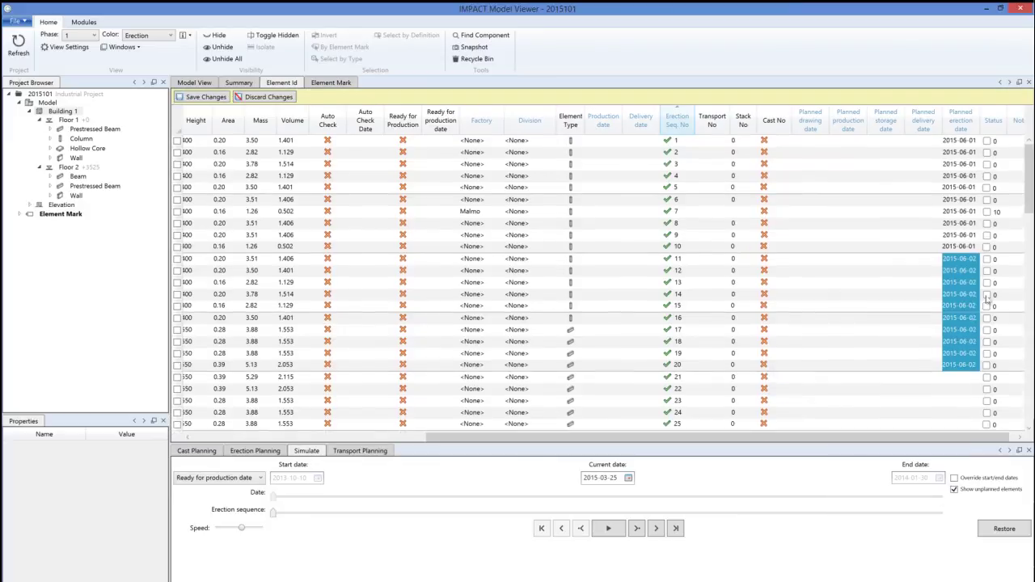
{"action": "left_click", "coordinate": [217, 99]}
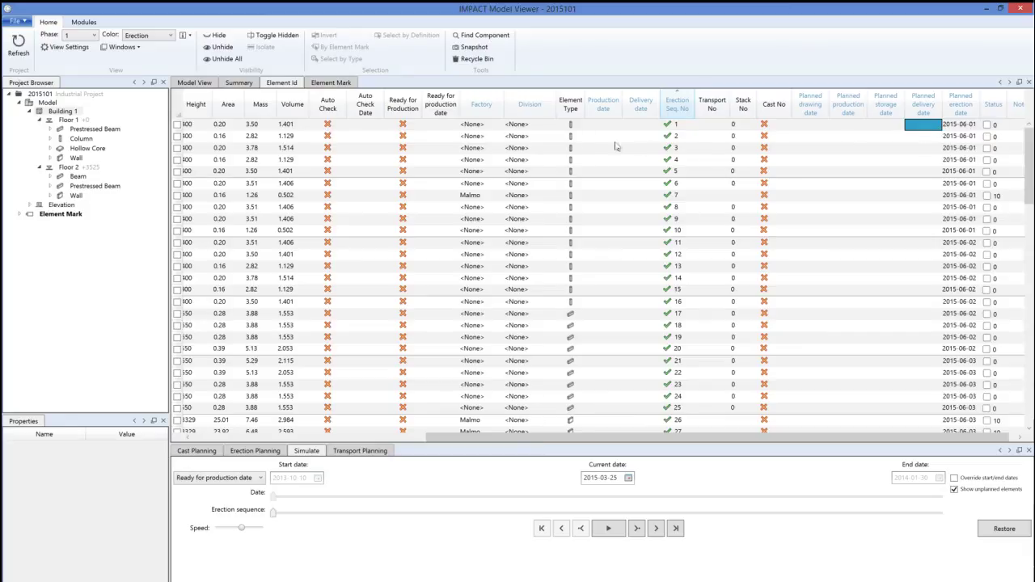
For all rows, set Planned delivery date from Planned erection date with 0-day offset, then save
{"action": "left_click", "coordinate": [176, 105]}
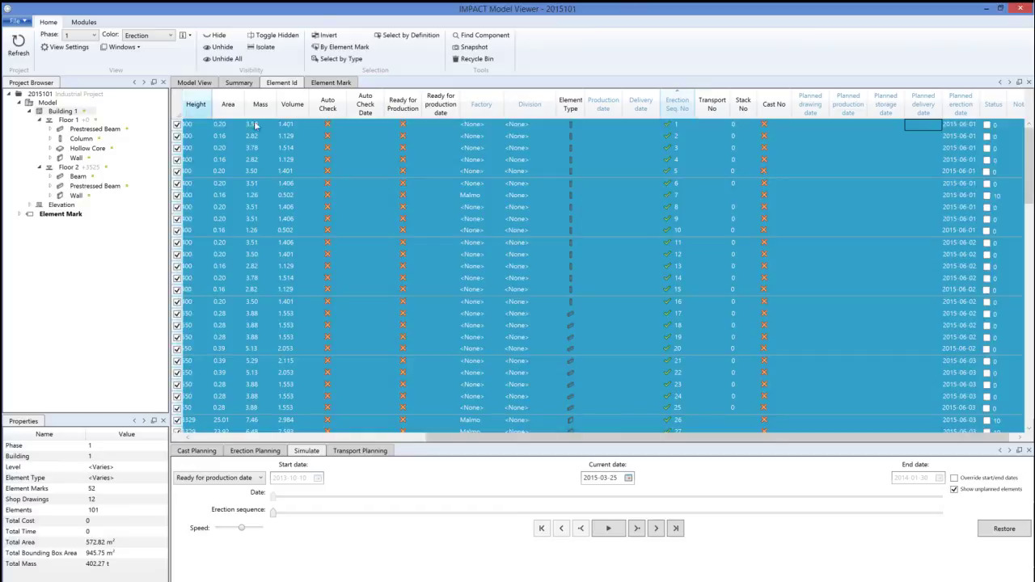
{"action": "right_click", "coordinate": [919, 125]}
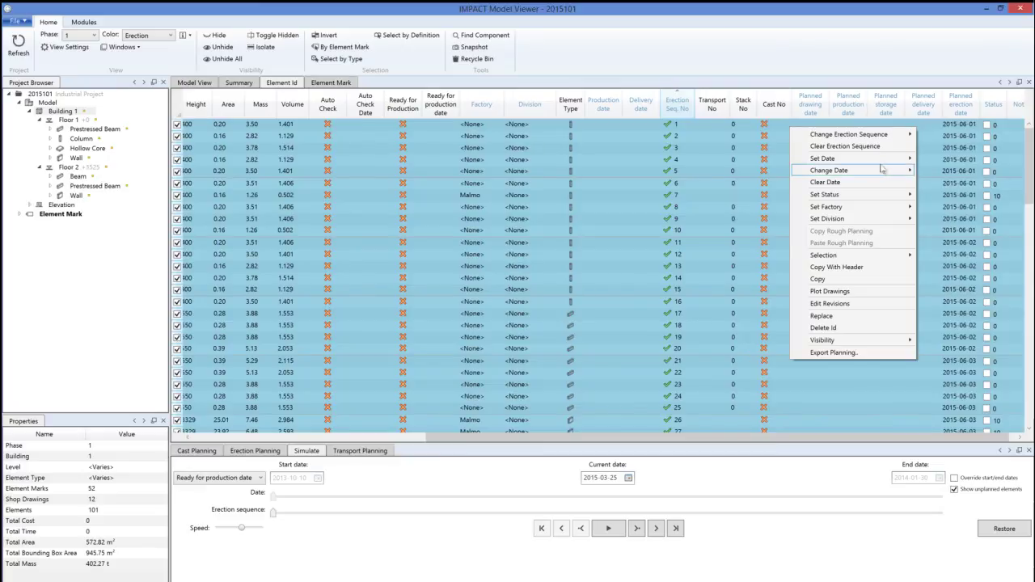
{"action": "mouse_move", "coordinate": [882, 172]}
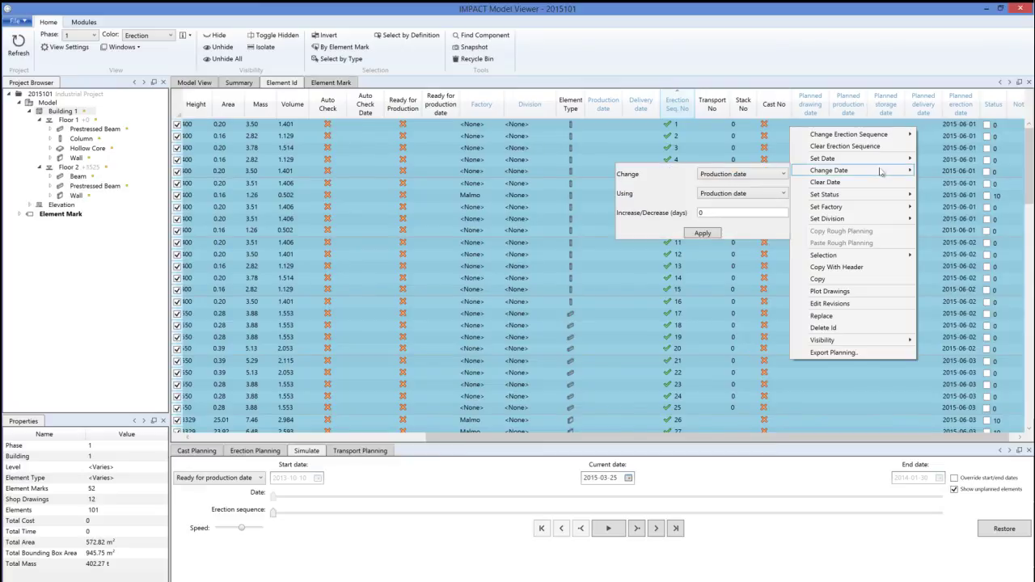
{"action": "left_click", "coordinate": [766, 177]}
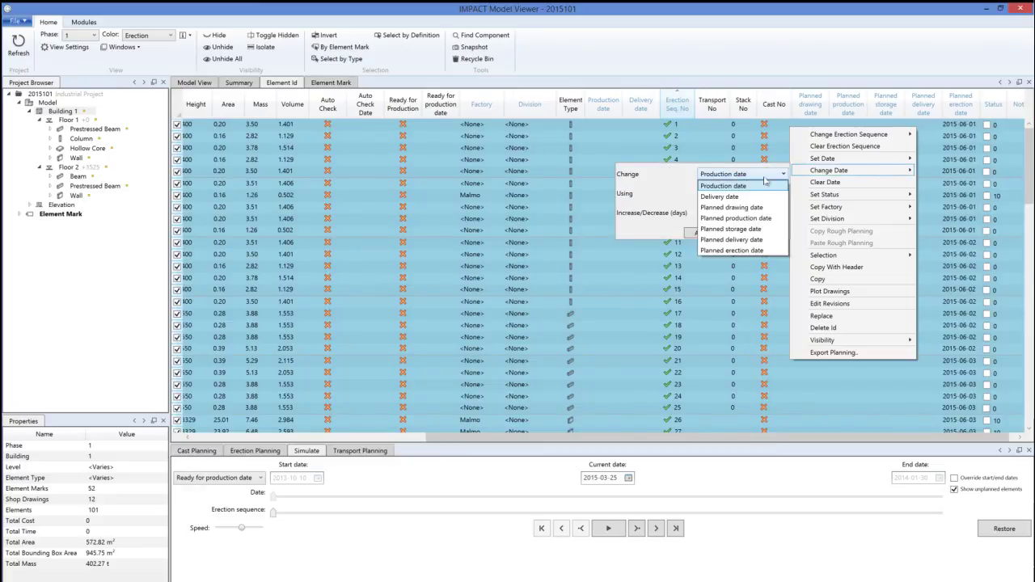
{"action": "left_click", "coordinate": [760, 240]}
{"action": "left_click", "coordinate": [781, 196]}
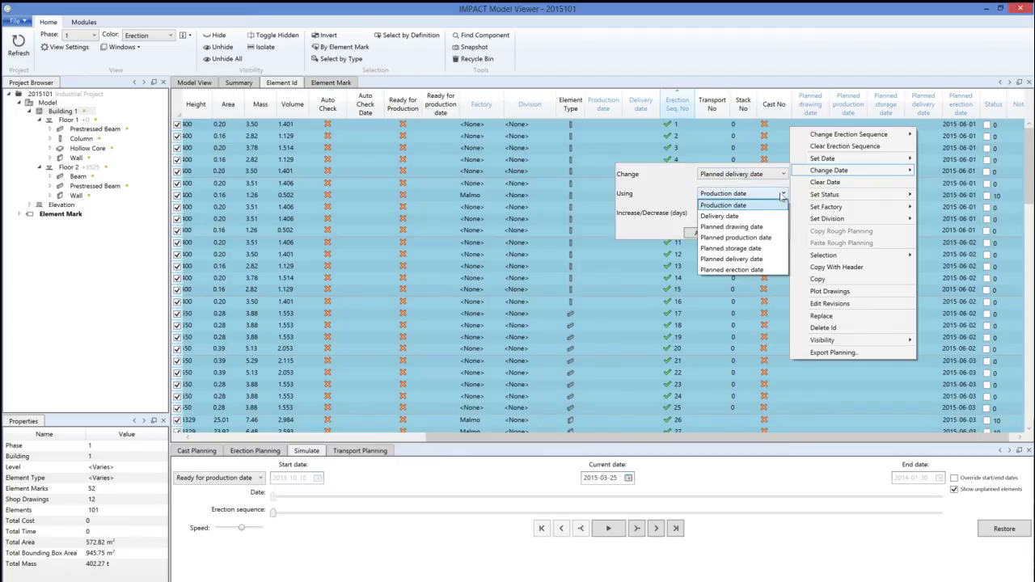
{"action": "left_click", "coordinate": [759, 270]}
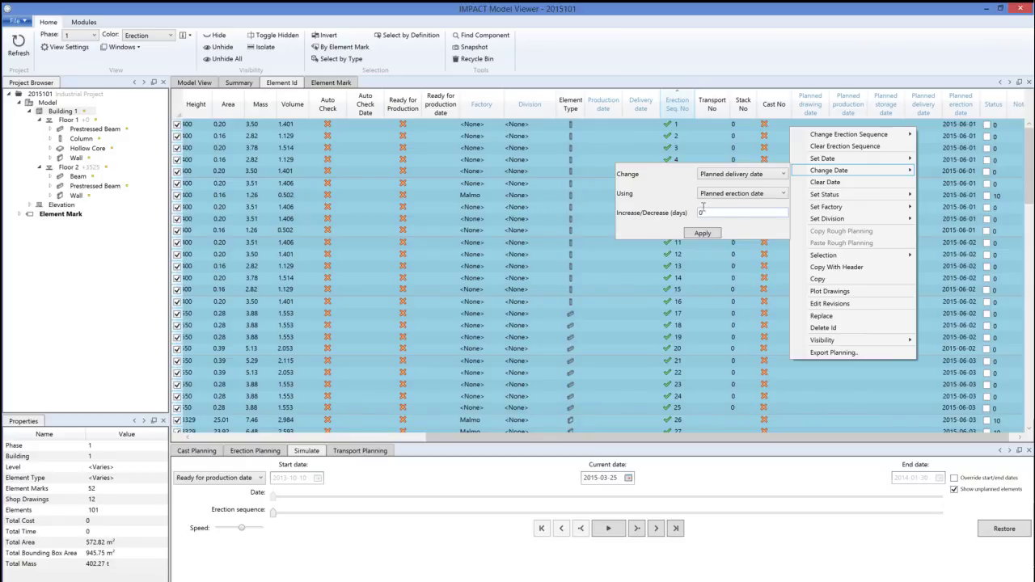
{"action": "left_click", "coordinate": [712, 235]}
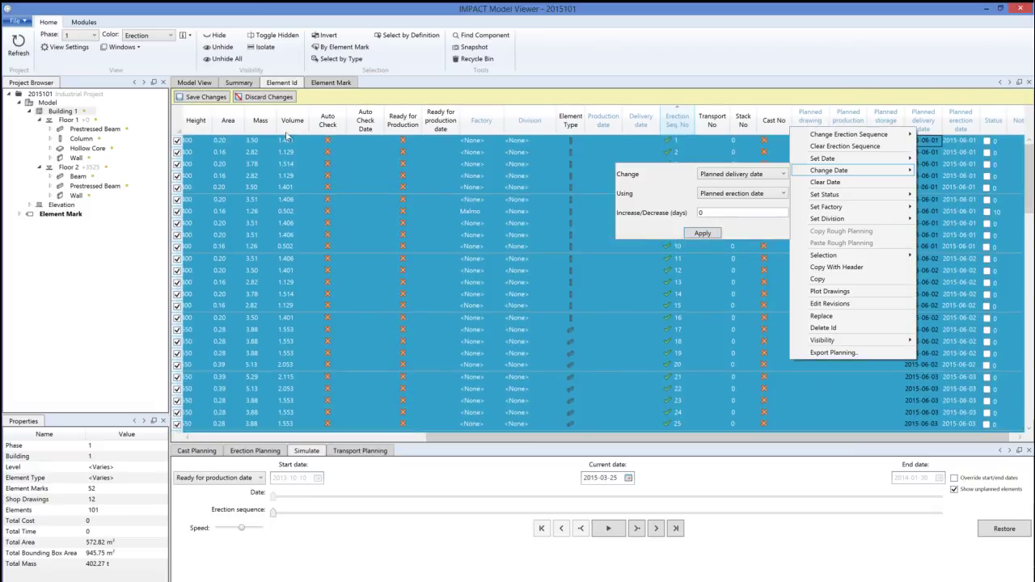
{"action": "left_click", "coordinate": [214, 100]}
{"action": "left_click", "coordinate": [215, 100]}
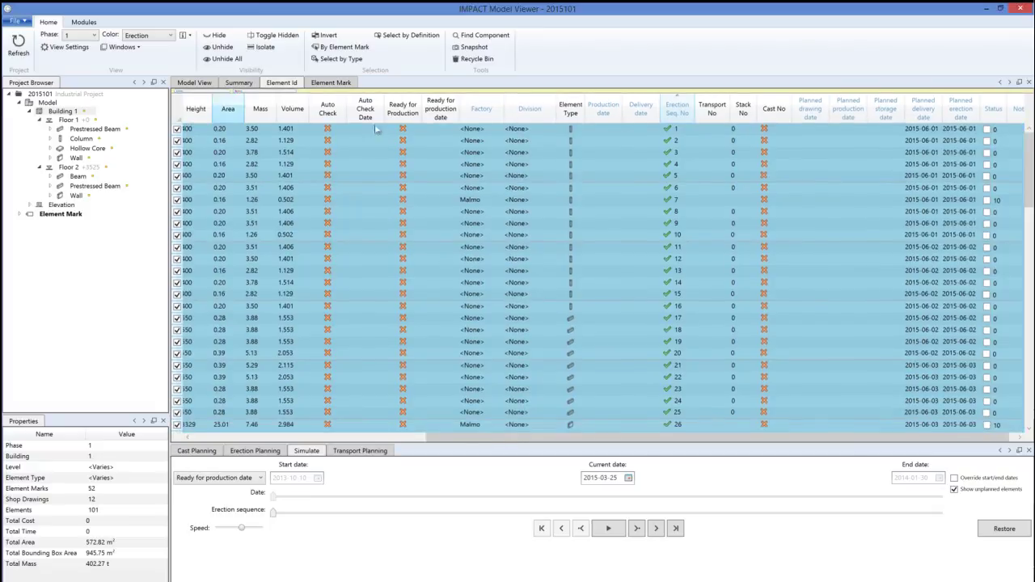
{"action": "left_click", "coordinate": [877, 192]}
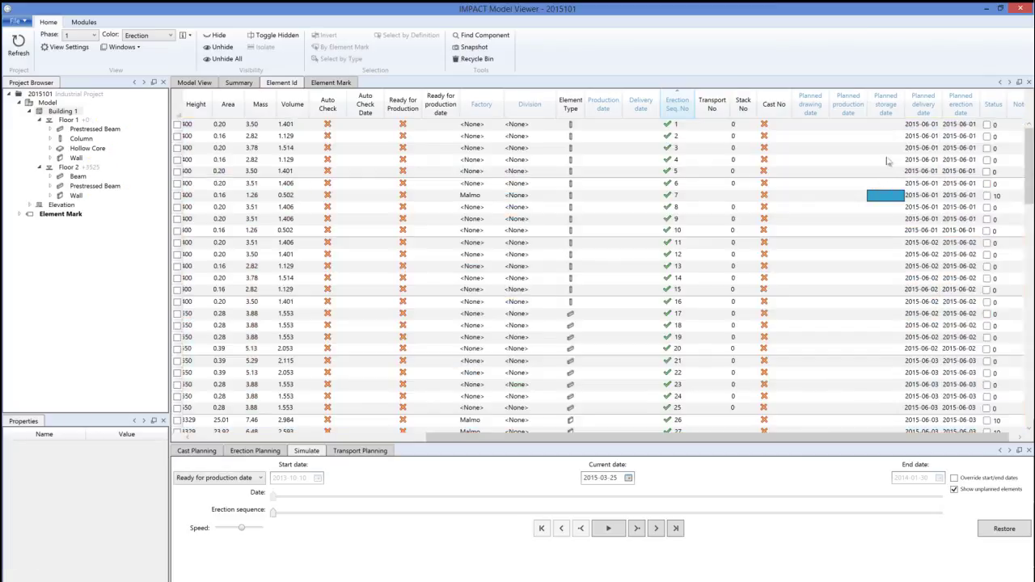
{"action": "scroll", "coordinate": [887, 162], "scroll_direction": "down", "scroll_amount": 10}
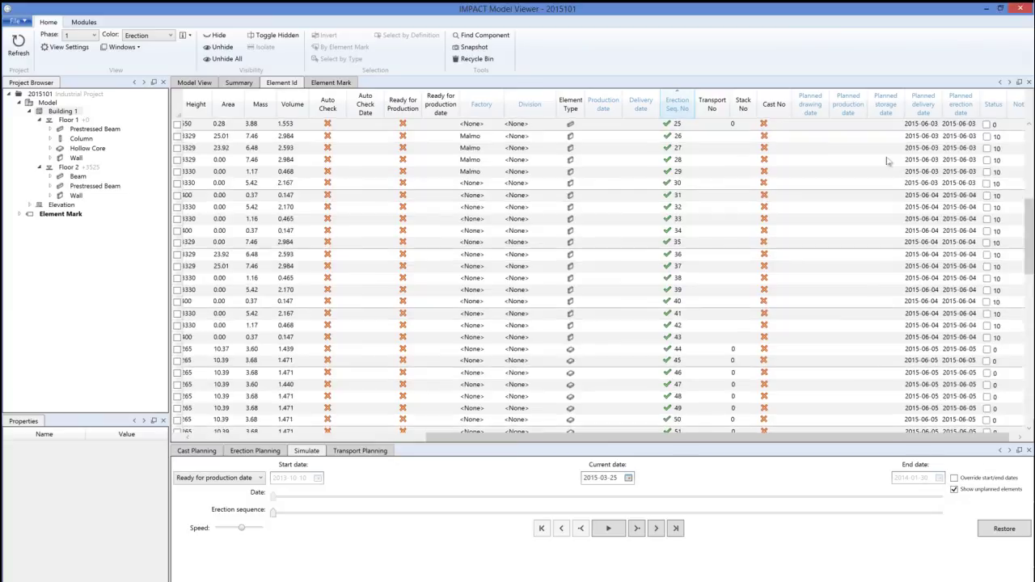
{"action": "scroll", "coordinate": [887, 166], "scroll_direction": "down", "scroll_amount": 15}
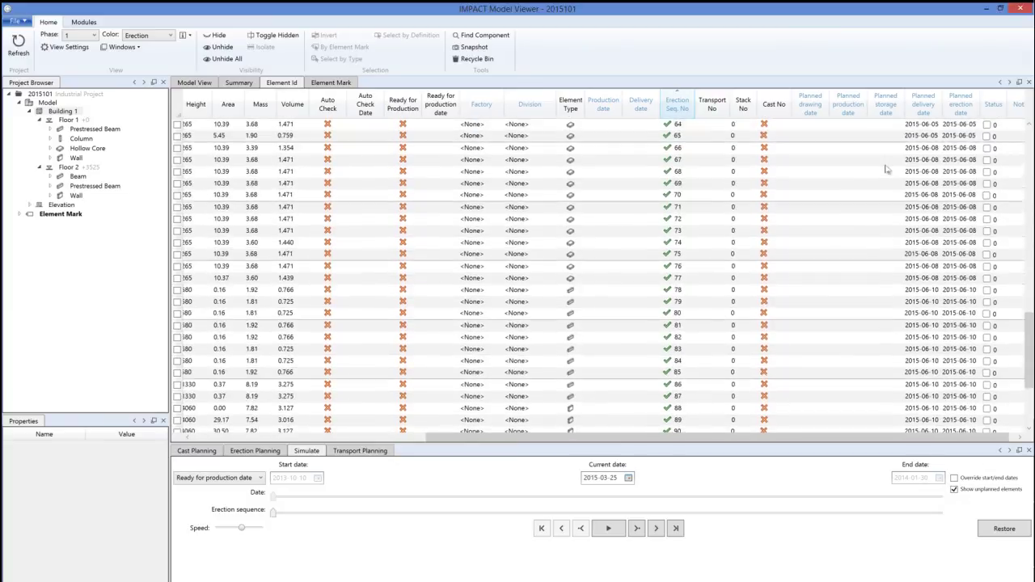